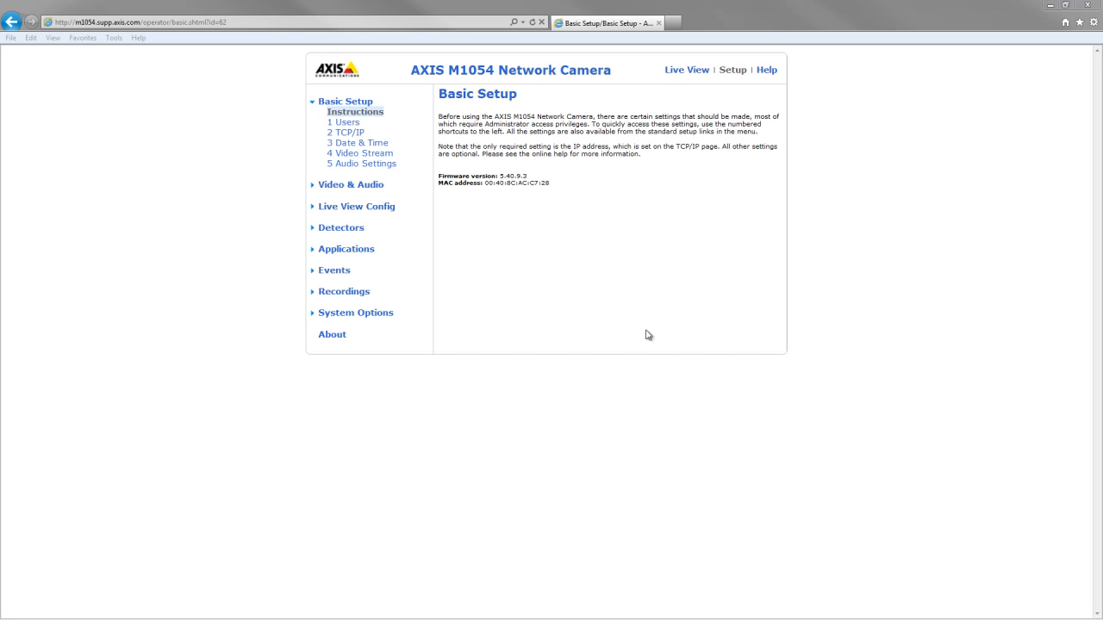
- Open the file /etc/syslog.conf in the camera's advanced script editor, with the editor window maximized
{"action": "left_click", "coordinate": [385, 314]}
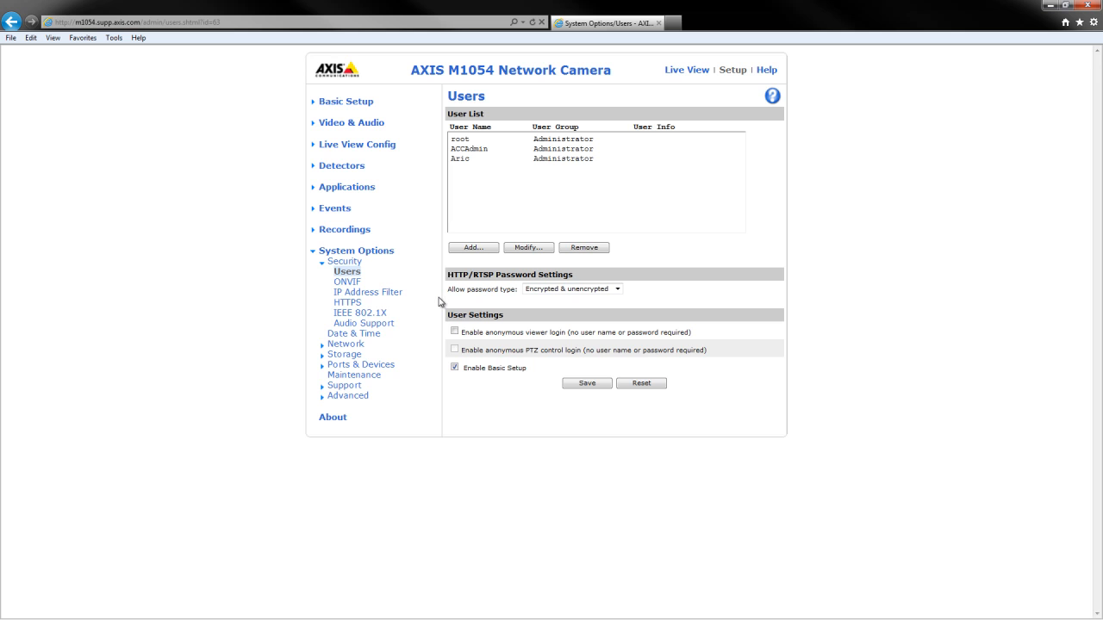
{"action": "left_click", "coordinate": [366, 396]}
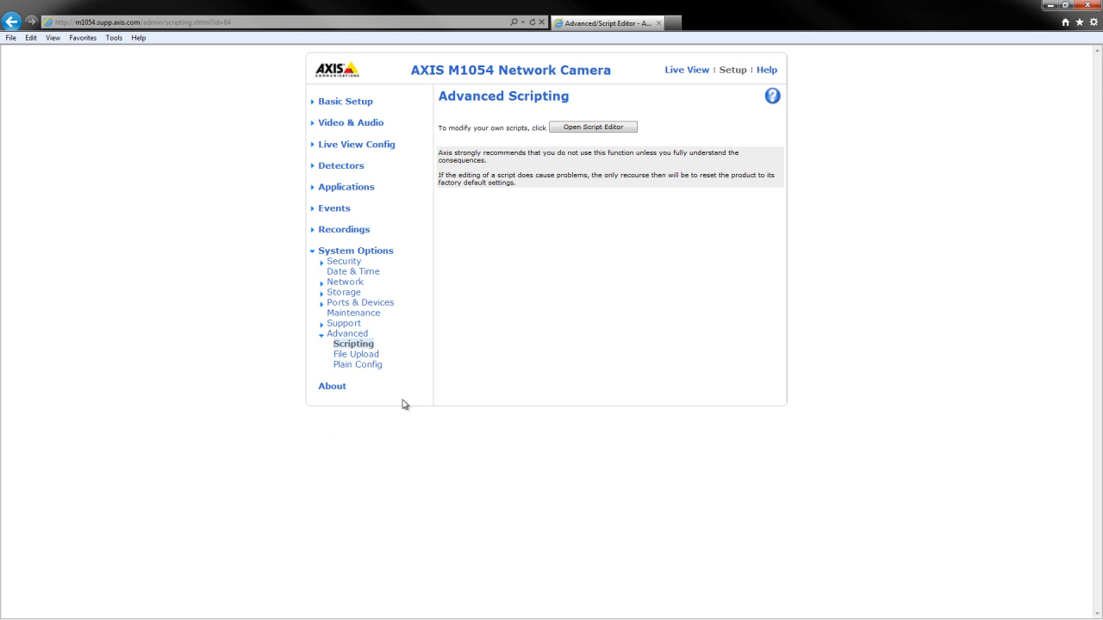
{"action": "left_click", "coordinate": [598, 128]}
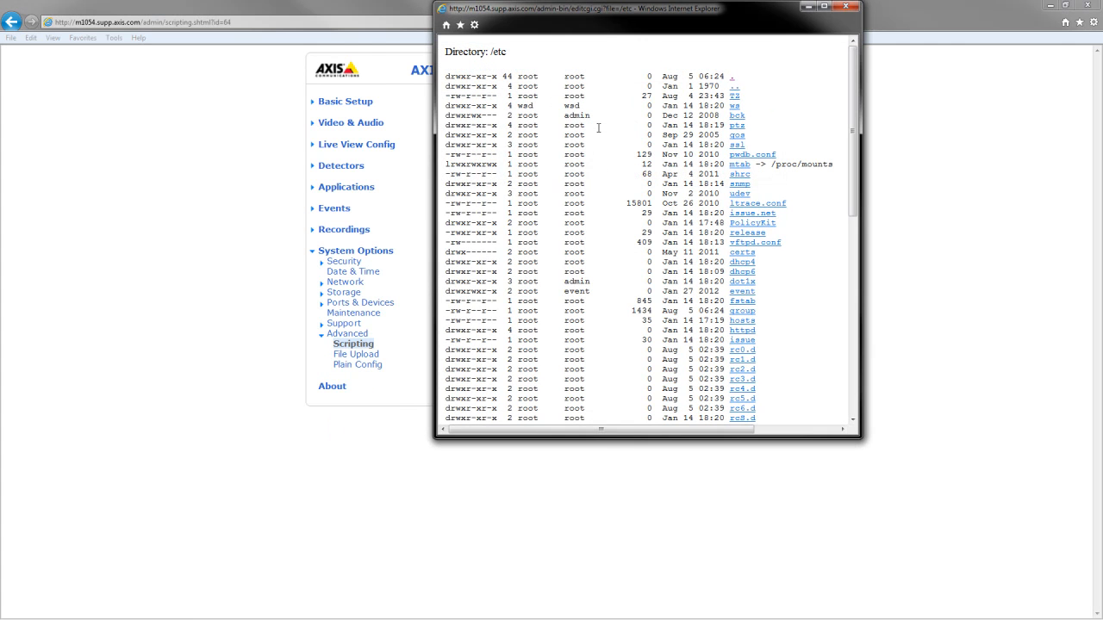
{"action": "double_click", "coordinate": [607, 13]}
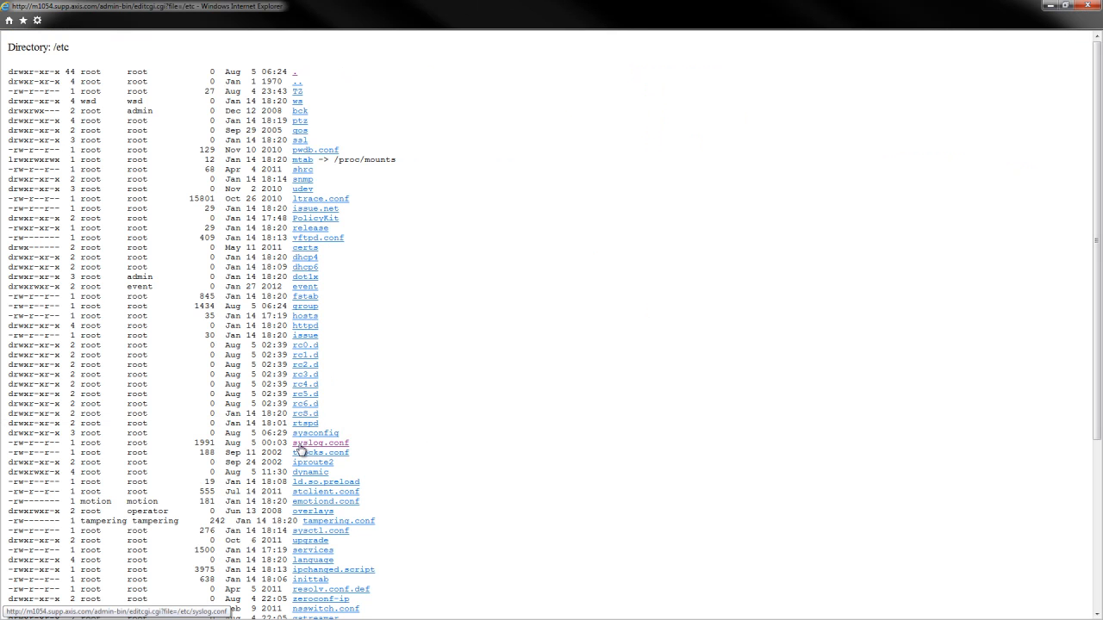
{"action": "left_click", "coordinate": [336, 444]}
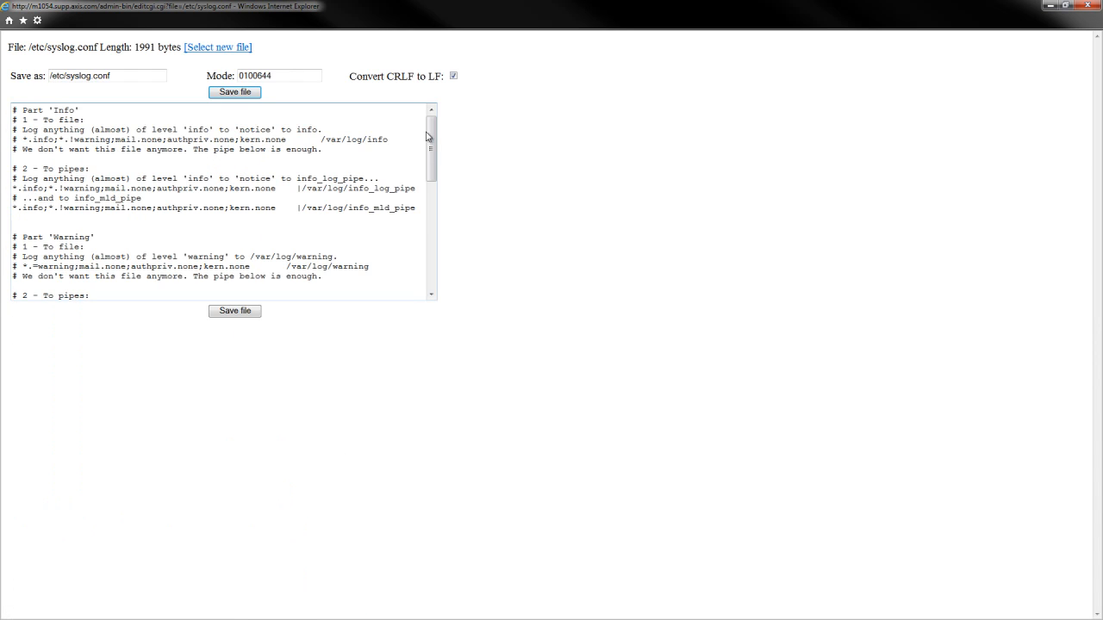
- Add the line "*.* /tmp/syslogfile" below the remote server entry at the end of syslog.conf
{"action": "left_click_drag", "start_coordinate": [433, 136], "coordinate": [433, 238]}
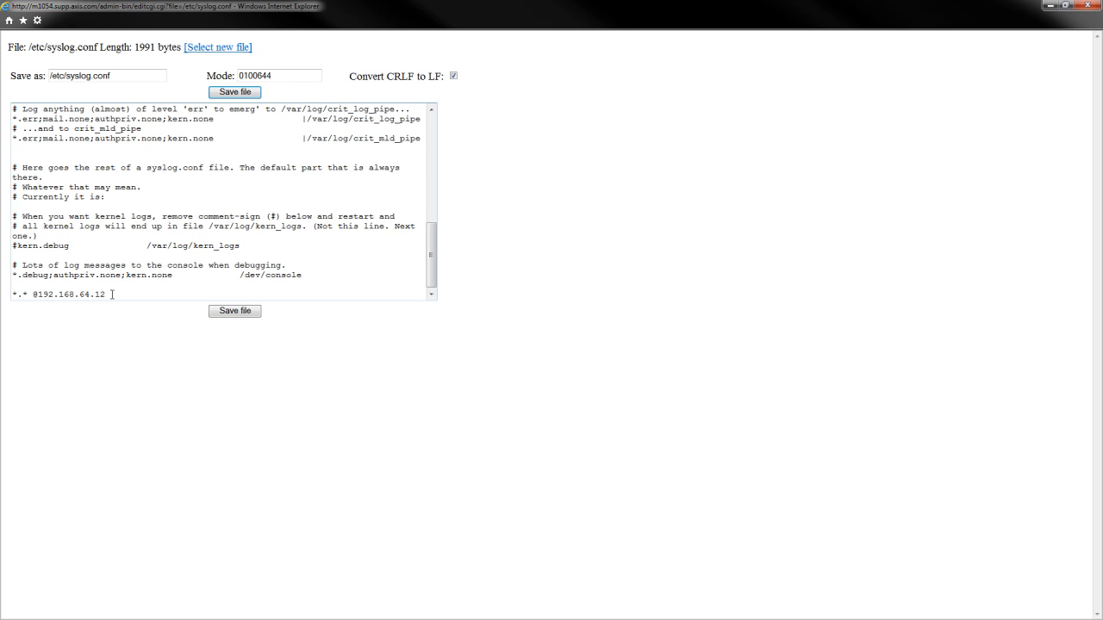
{"action": "left_click_drag", "start_coordinate": [112, 294], "coordinate": [12, 293]}
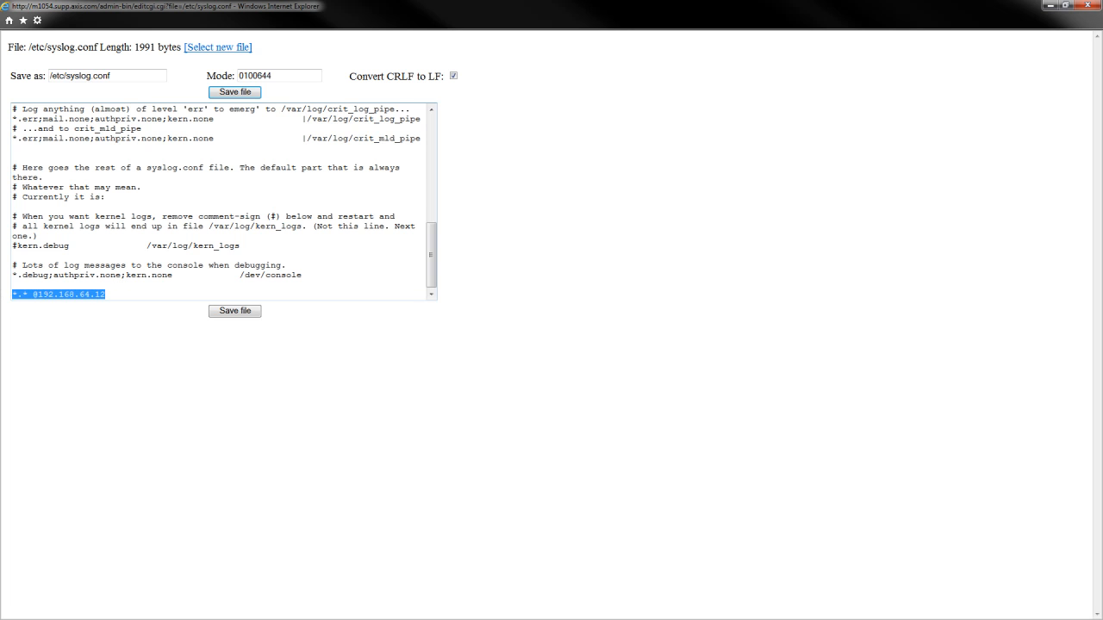
{"action": "left_click", "coordinate": [113, 296]}
{"action": "left_click_drag", "start_coordinate": [113, 295], "coordinate": [37, 294]}
{"action": "left_click", "coordinate": [124, 297]}
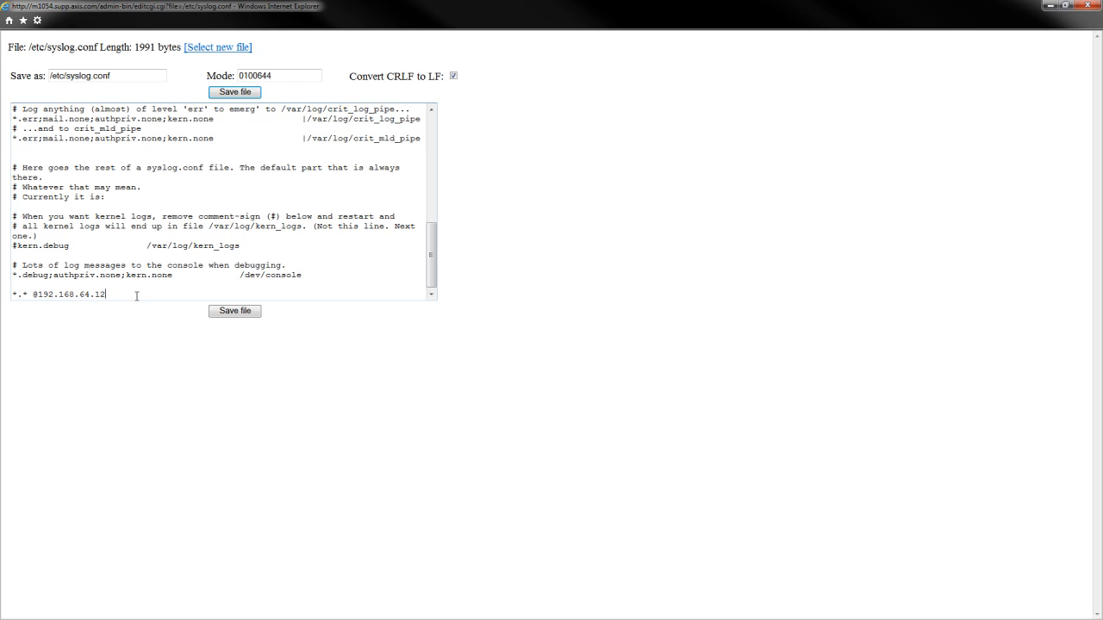
{"action": "key", "text": "Return"}
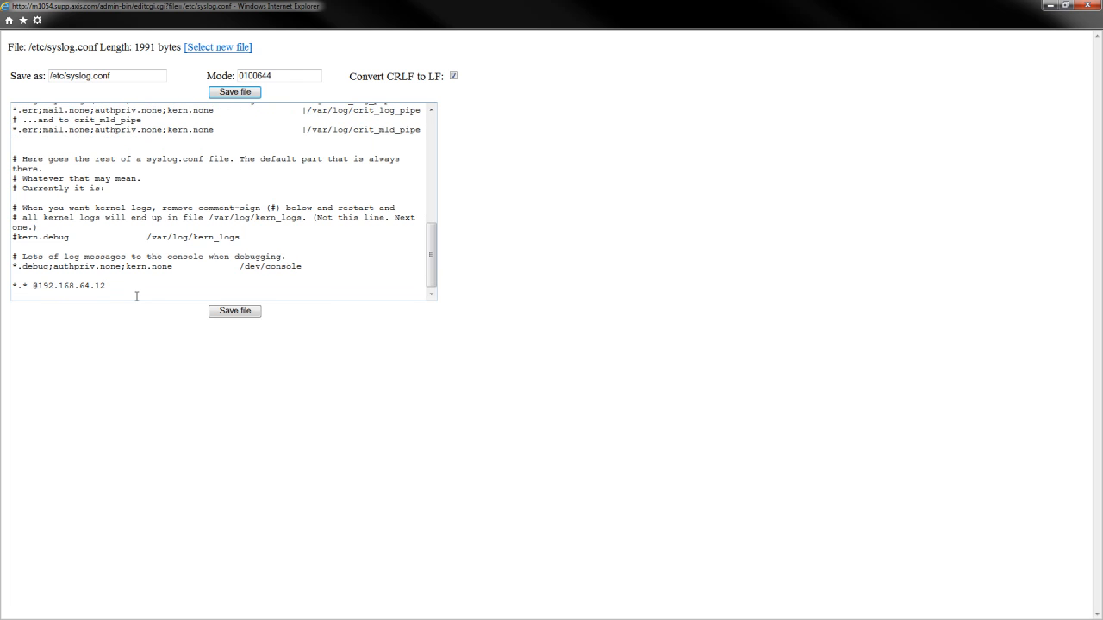
{"action": "type", "text": "*.*"}
{"action": "type", "text": "@"}
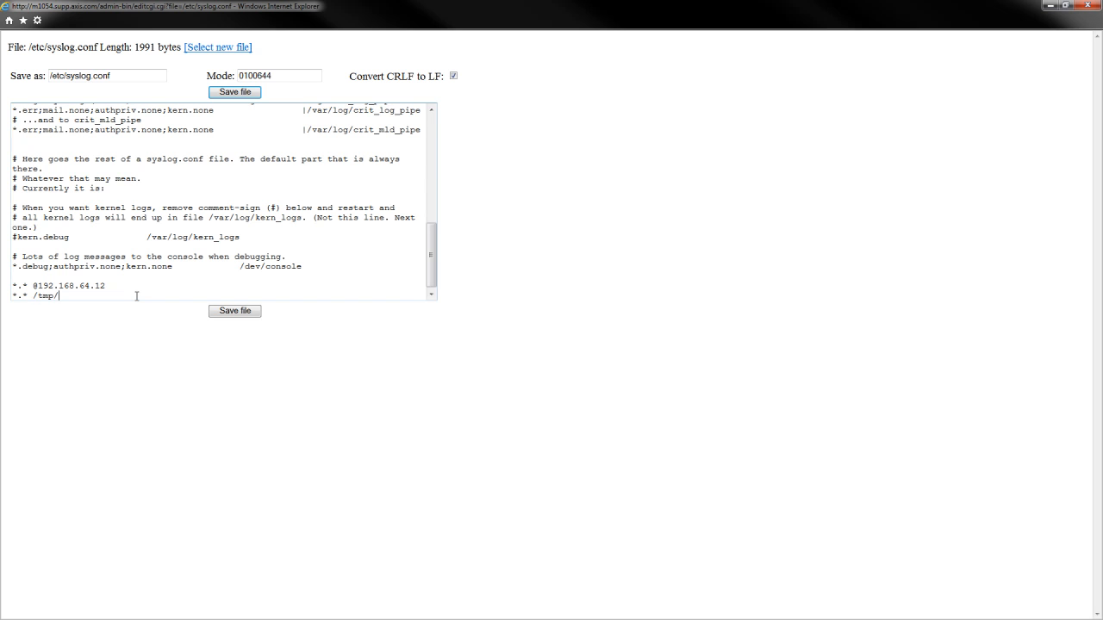
{"action": "type", "text": "syslogfile"}
{"action": "key", "text": "Return"}
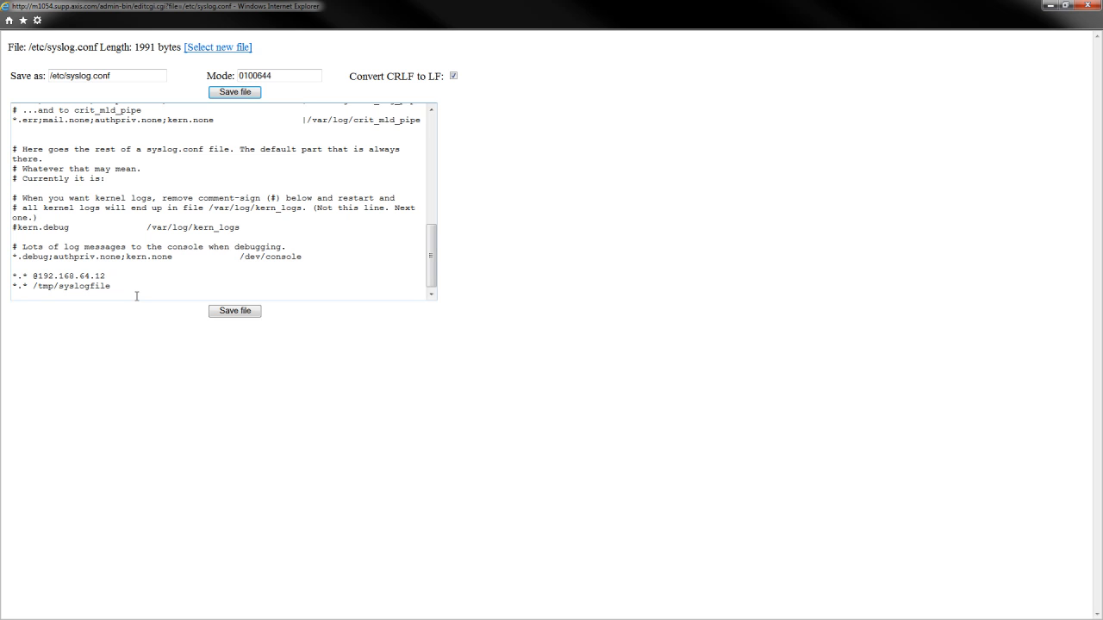
- Add the line "*.* /var/spool/storage/NetworkShare/syslogfile" as the last entry, save syslog.conf and close the editor window
{"action": "type", "text": "*.* /var/spool/storage/NetworkShare/syslogfile"}
{"action": "left_click", "coordinate": [246, 312]}
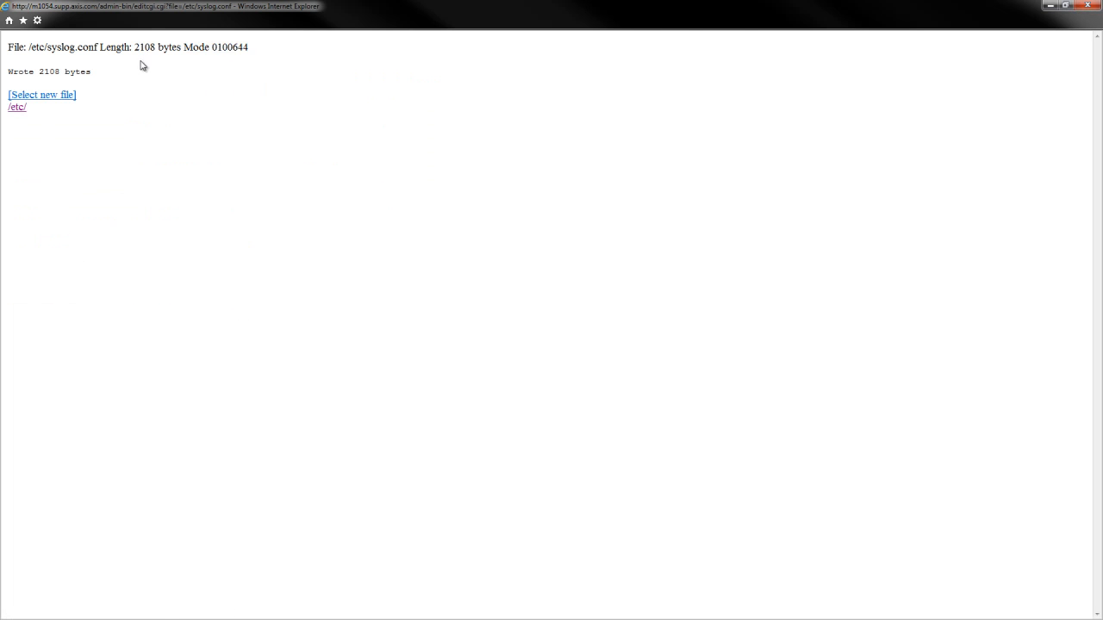
{"action": "left_click", "coordinate": [1091, 6]}
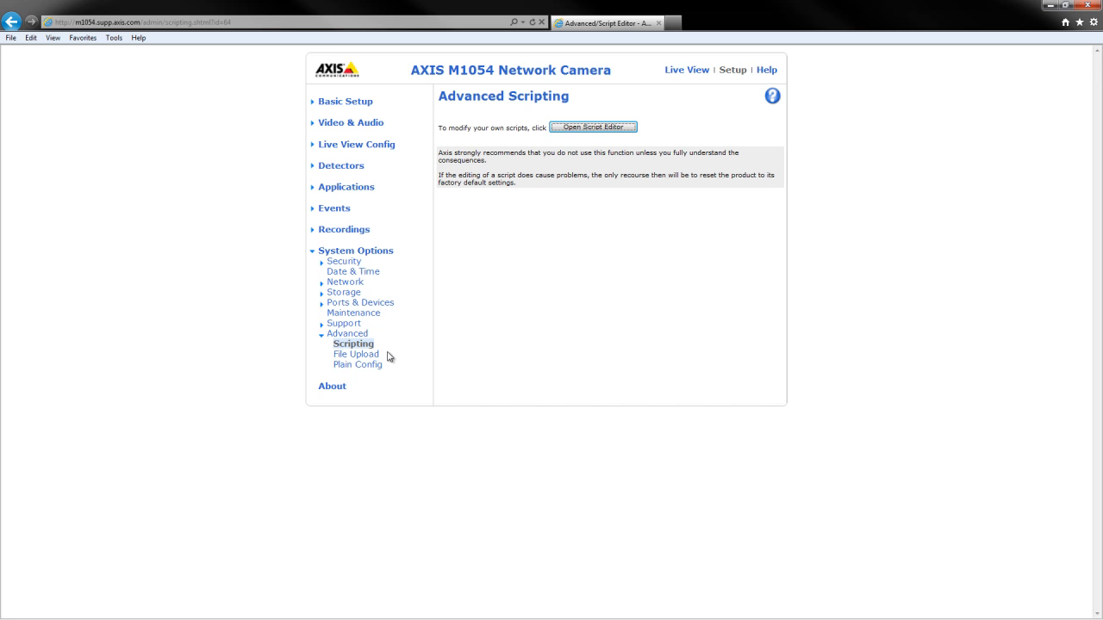
- In the camera's network share storage settings, set the host to 192.168.64.5 and the share to pub
{"action": "left_click", "coordinate": [352, 294]}
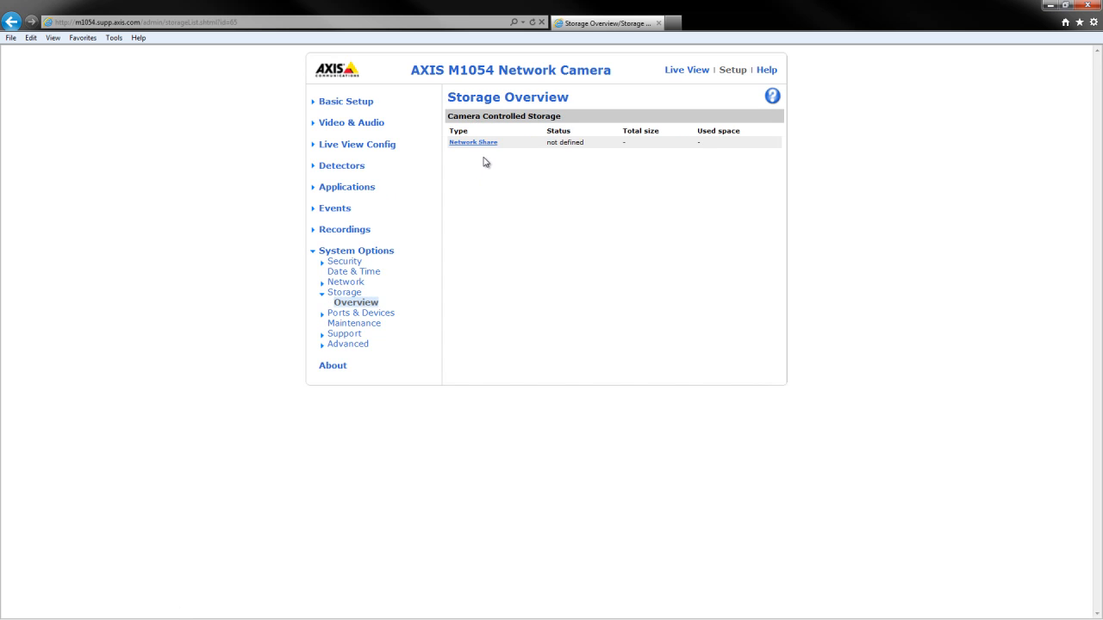
{"action": "left_click", "coordinate": [485, 144]}
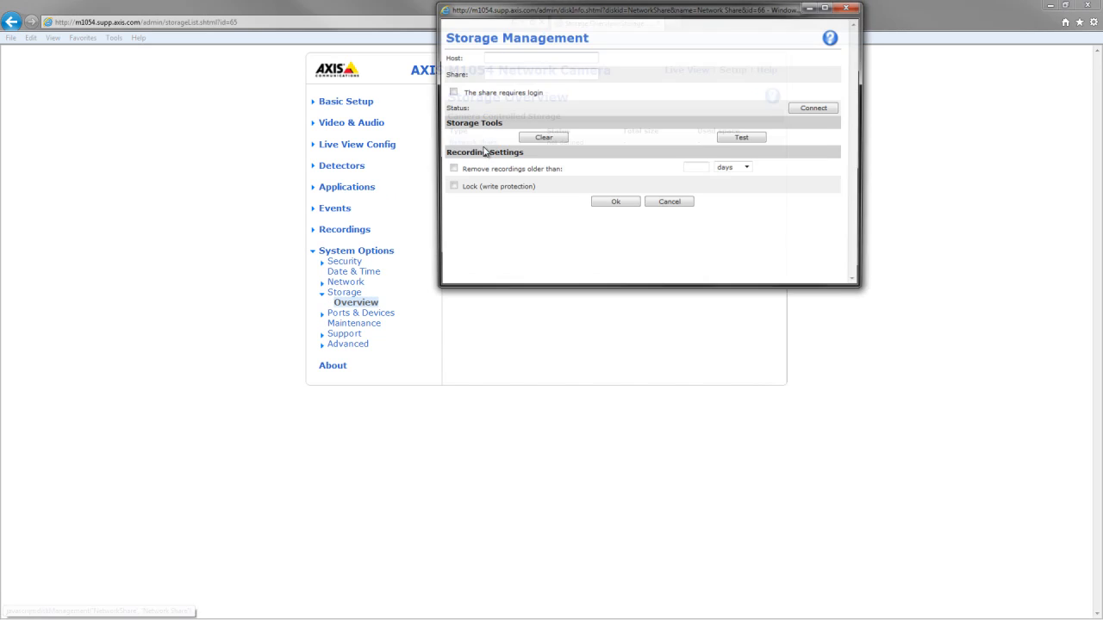
{"action": "left_click_drag", "start_coordinate": [589, 15], "coordinate": [596, 176]}
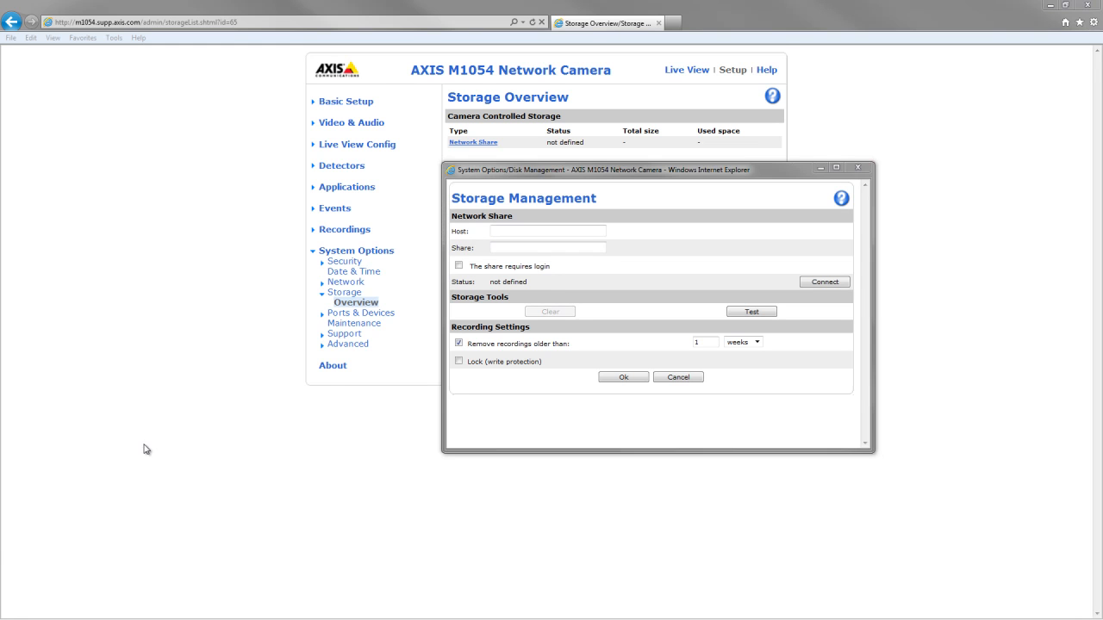
{"action": "left_click", "coordinate": [558, 226]}
{"action": "type", "text": "1"}
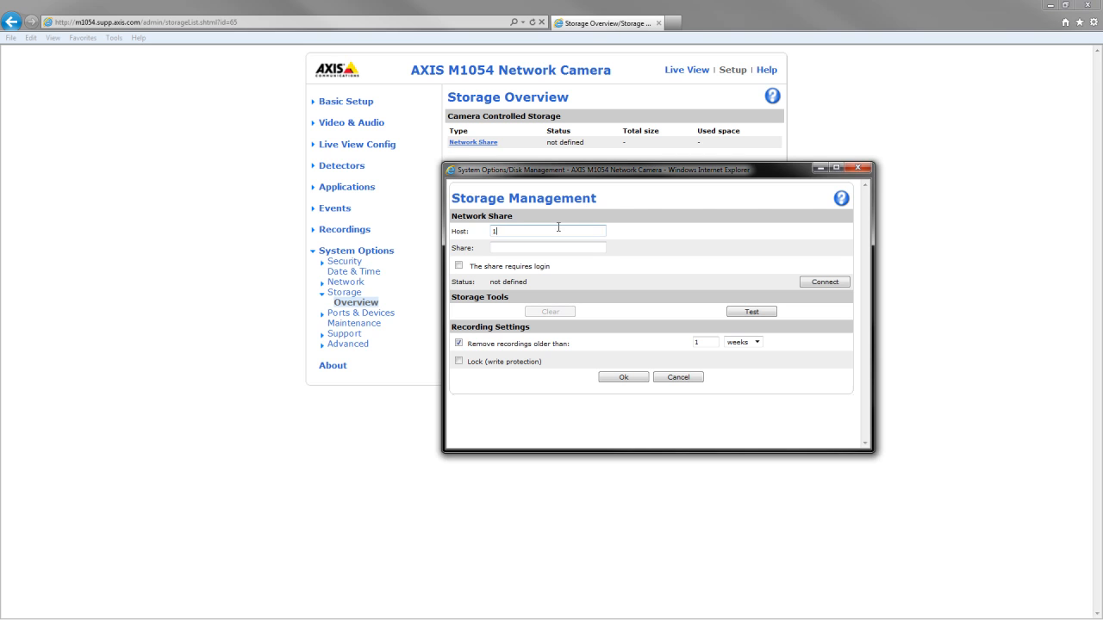
{"action": "type", "text": "92.168.64.5"}
{"action": "left_click", "coordinate": [554, 227]}
{"action": "left_click", "coordinate": [528, 249]}
{"action": "type", "text": "pub"}
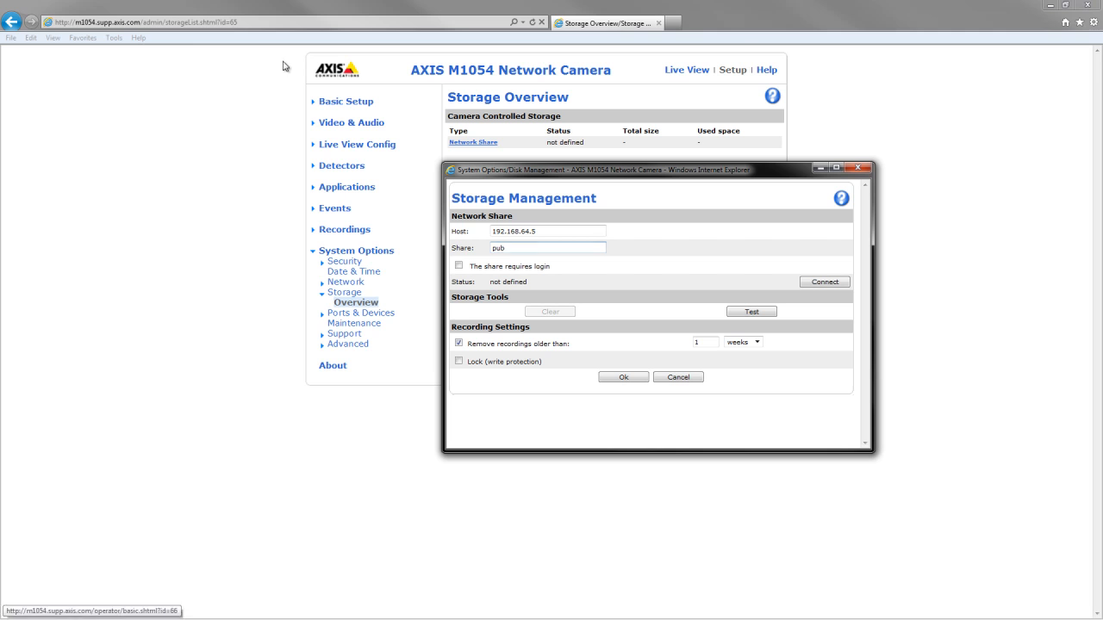
- Require login for the share with user name administrator and its password, connect it and accept the storage settings
{"action": "left_click", "coordinate": [459, 266]}
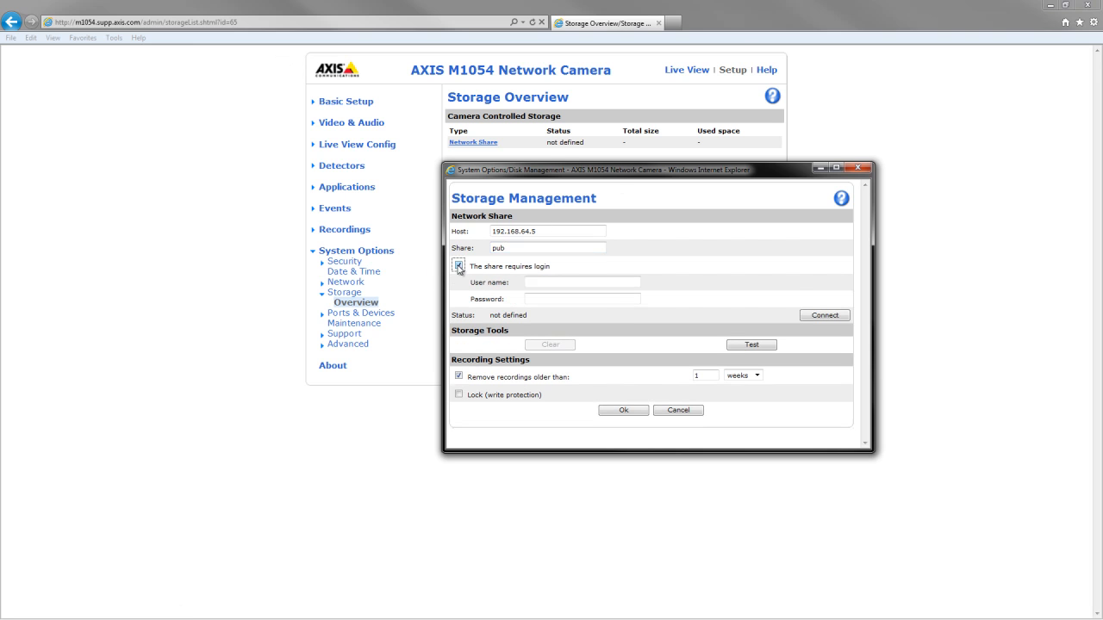
{"action": "left_click", "coordinate": [612, 284]}
{"action": "type", "text": "administrator"}
{"action": "key", "text": "Tab"}
{"action": "type", "text": "••••••••••"}
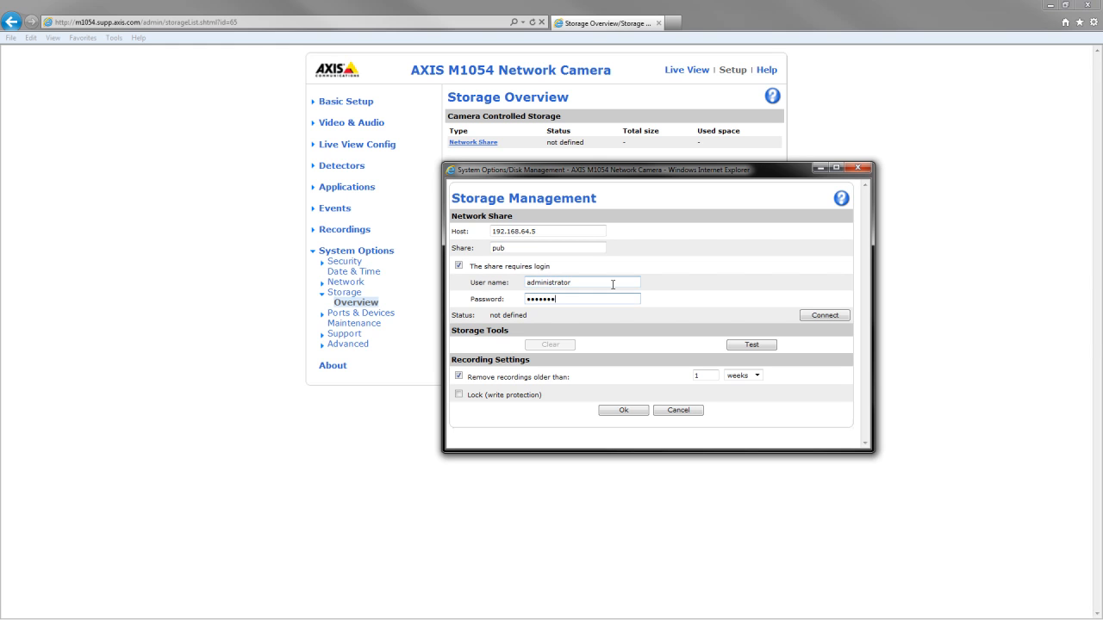
{"action": "type", "text": "••"}
{"action": "left_click", "coordinate": [829, 317]}
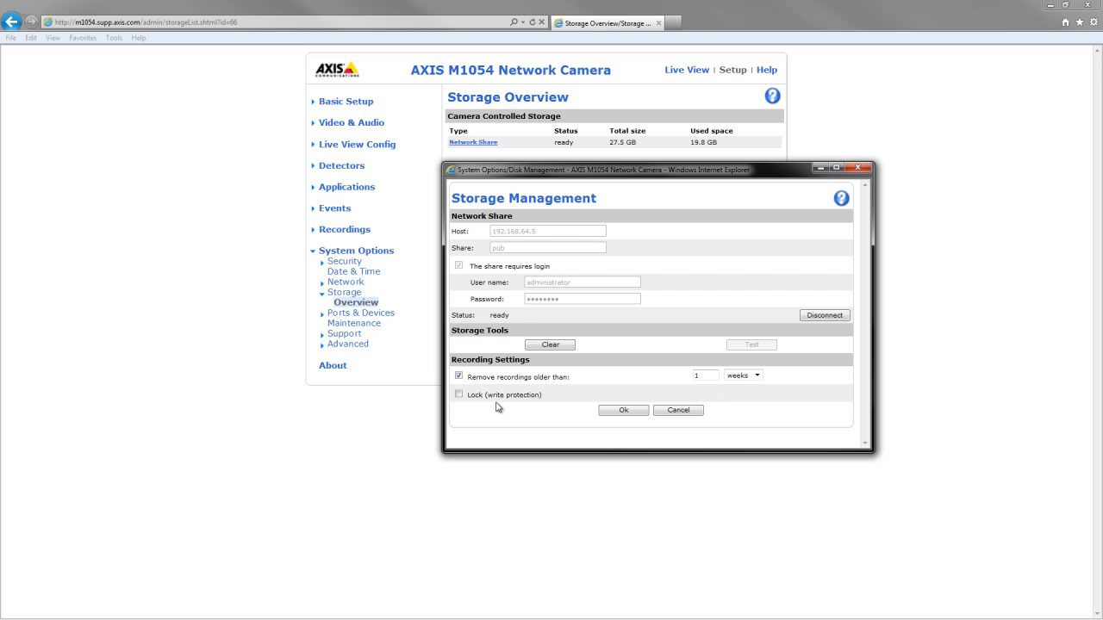
{"action": "left_click", "coordinate": [617, 417]}
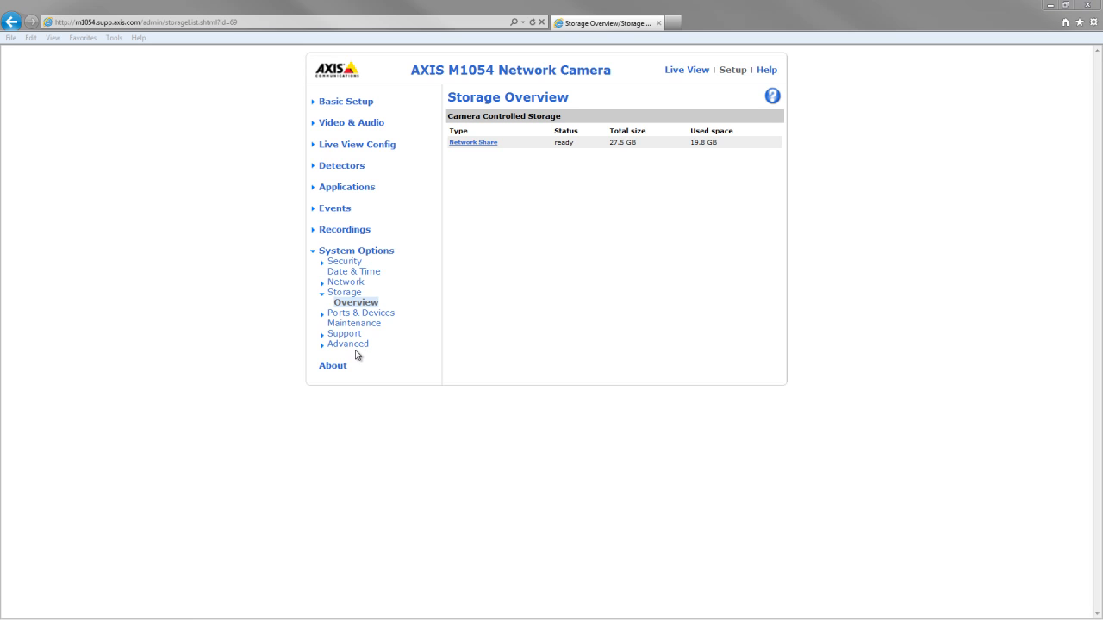
- Restart the camera from its server maintenance page and confirm the restart
{"action": "left_click", "coordinate": [359, 349]}
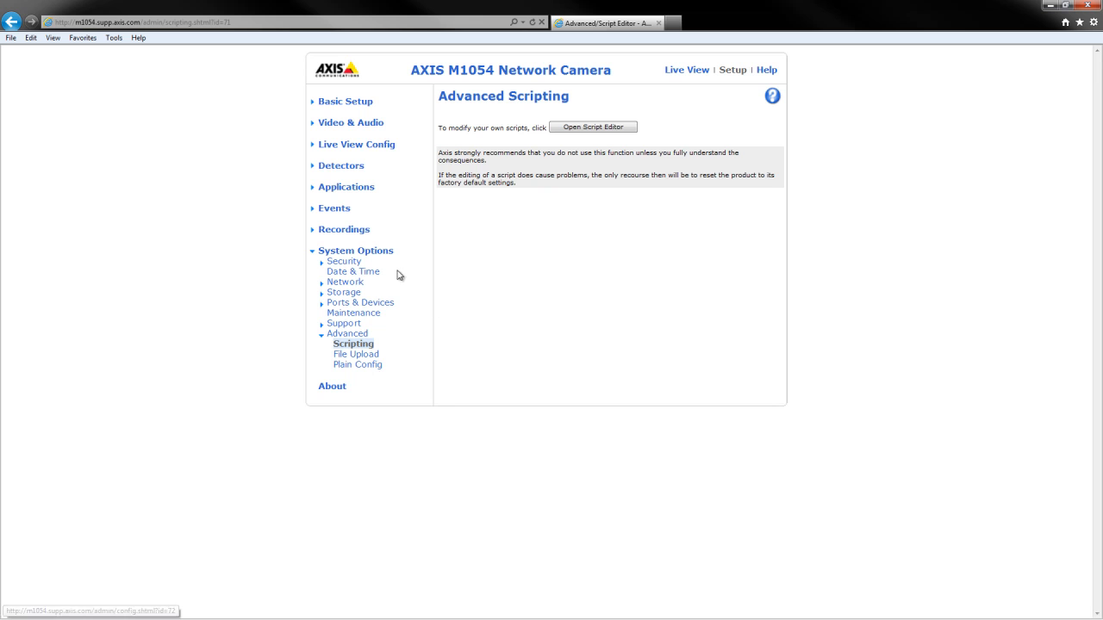
{"action": "left_click", "coordinate": [353, 313]}
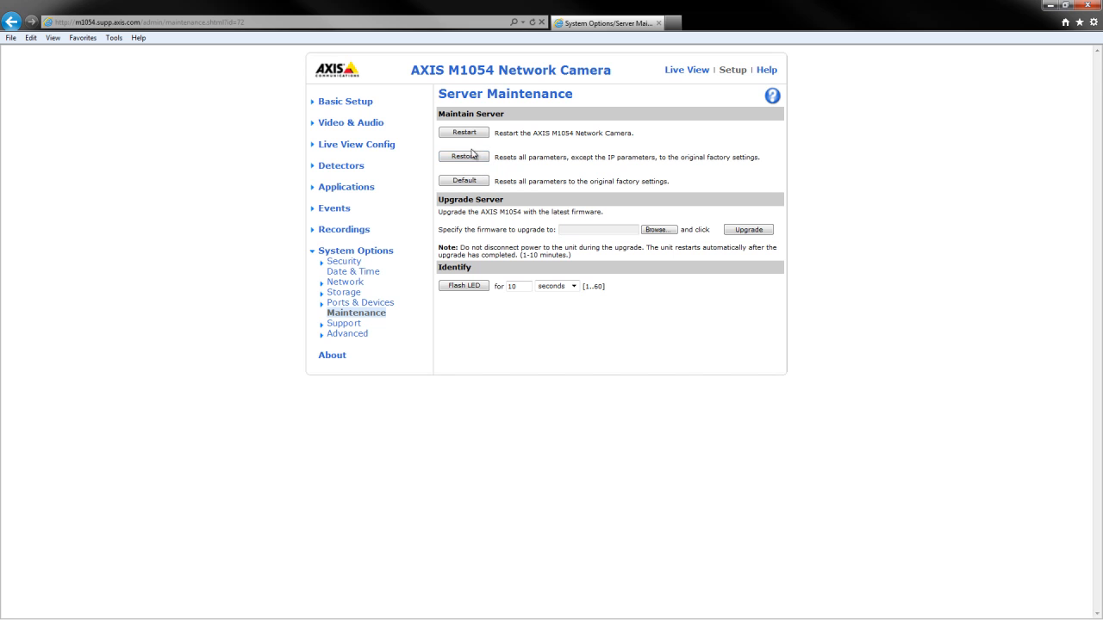
{"action": "left_click", "coordinate": [473, 138]}
{"action": "left_click", "coordinate": [603, 357]}
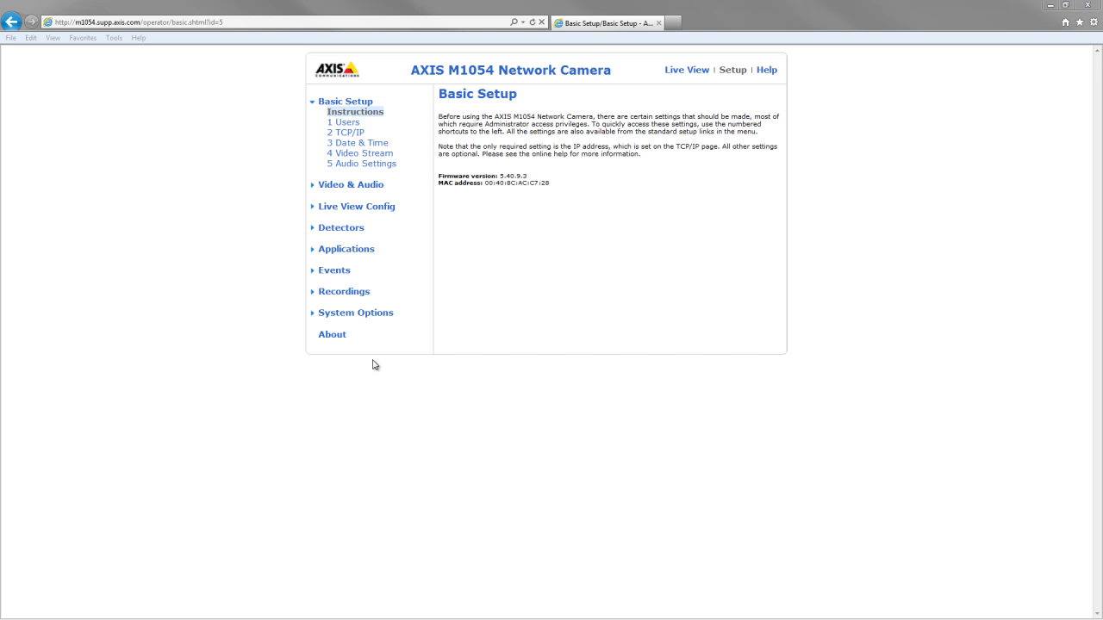
- Open /tmp/syslogfile in the advanced script editor and look through its logged boot and kernel messages
{"action": "left_click", "coordinate": [373, 317]}
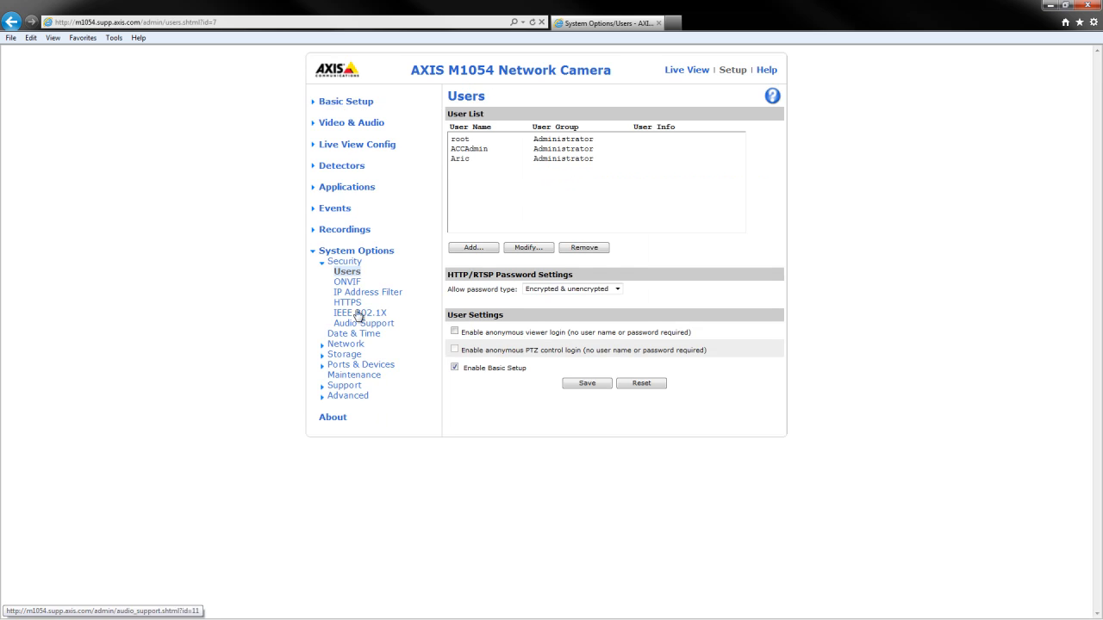
{"action": "left_click", "coordinate": [371, 397]}
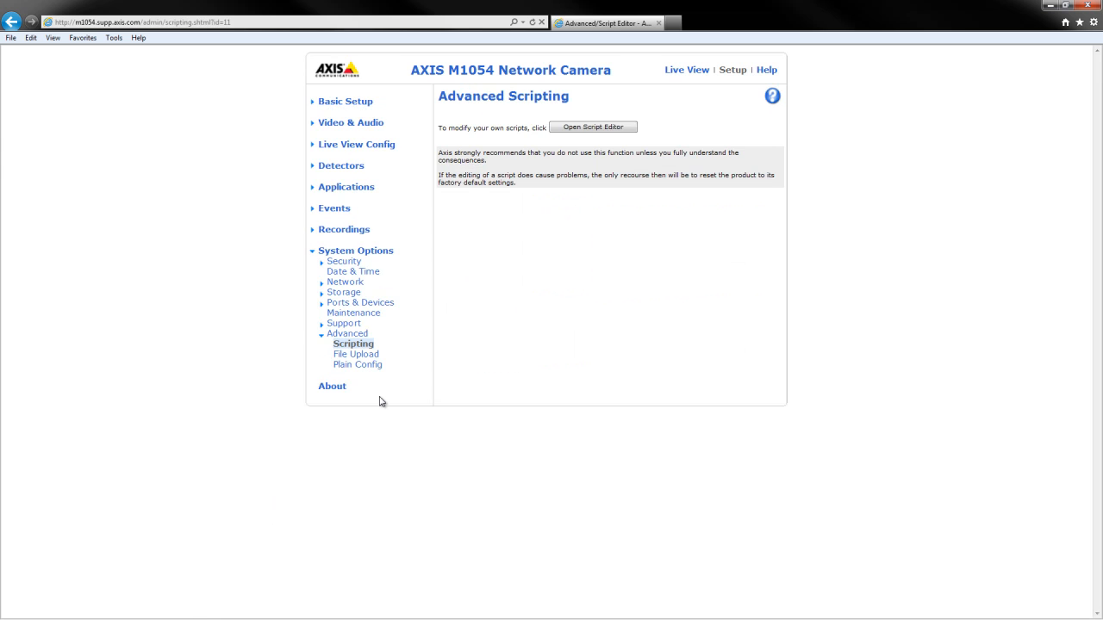
{"action": "left_click", "coordinate": [628, 128]}
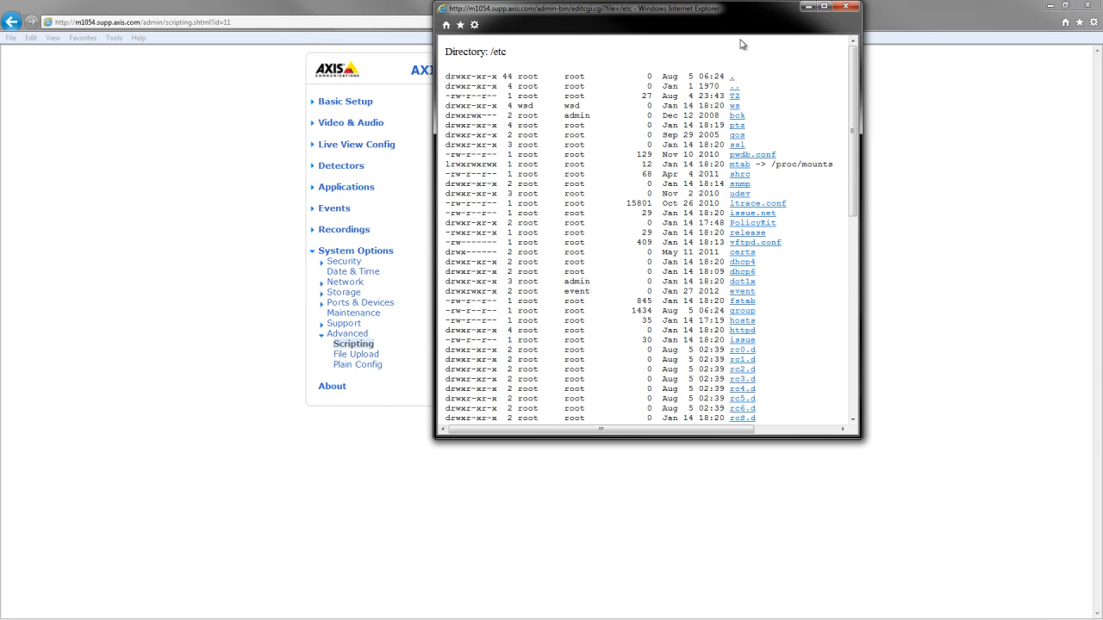
{"action": "left_click", "coordinate": [823, 6]}
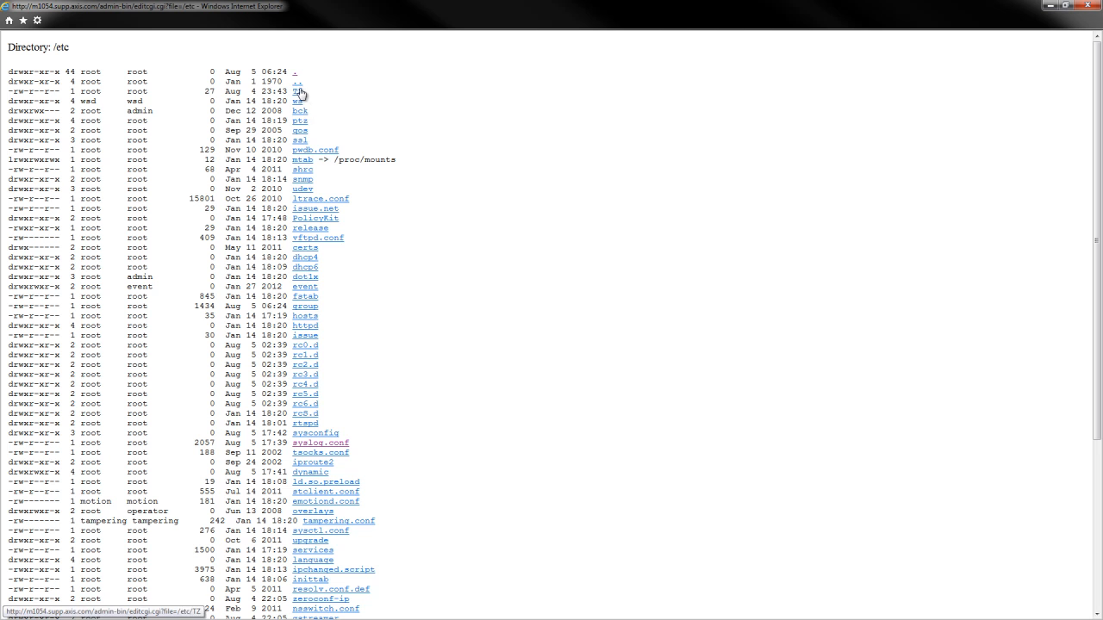
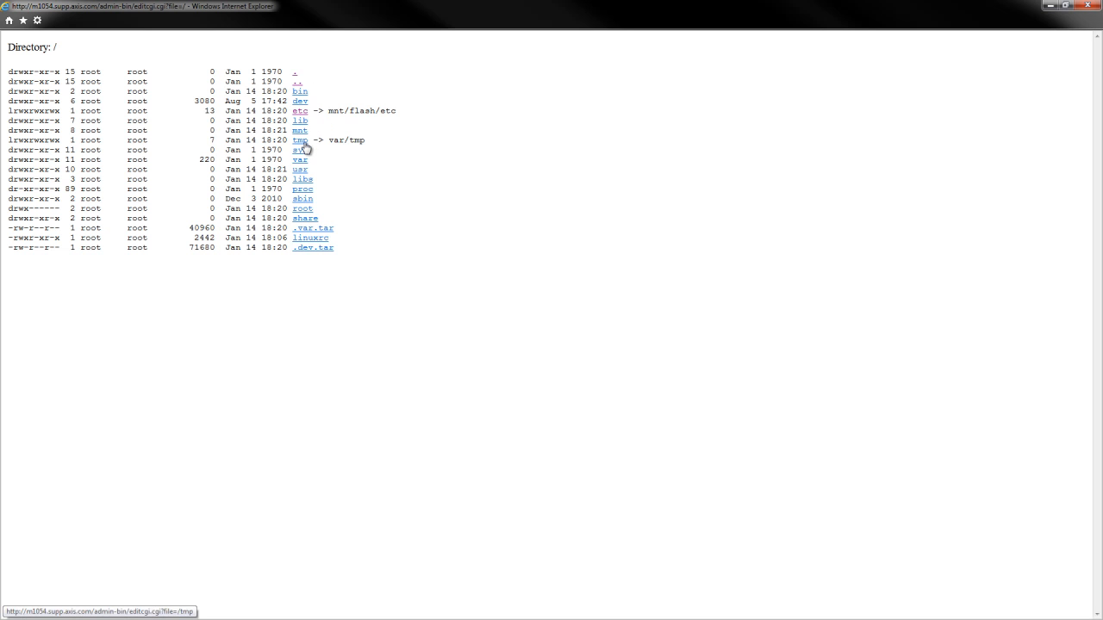
{"action": "left_click", "coordinate": [300, 142]}
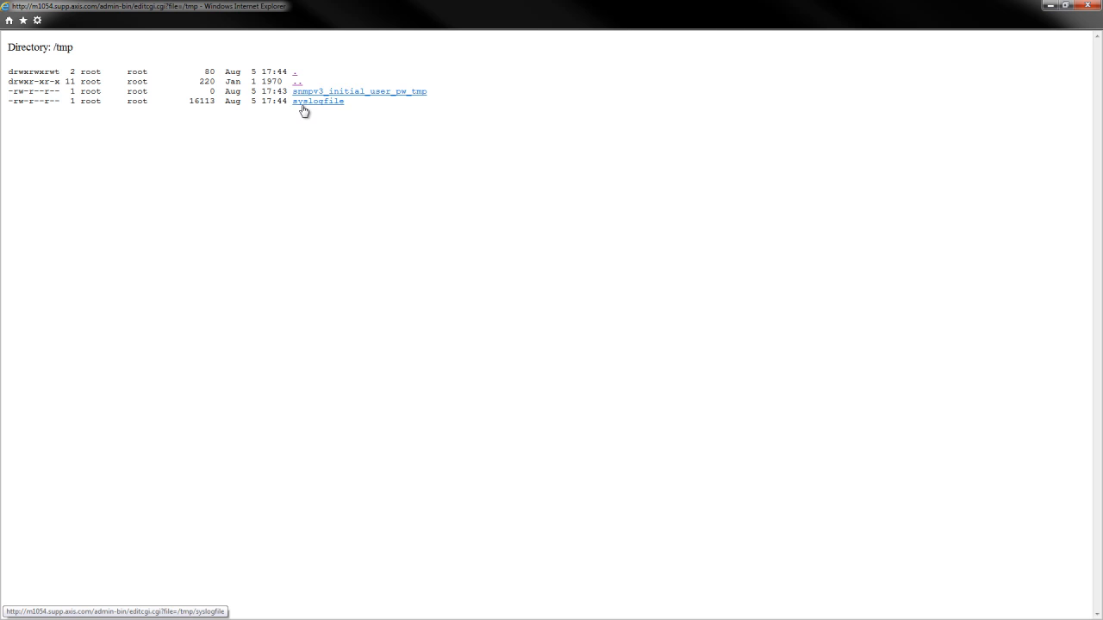
{"action": "left_click", "coordinate": [304, 102]}
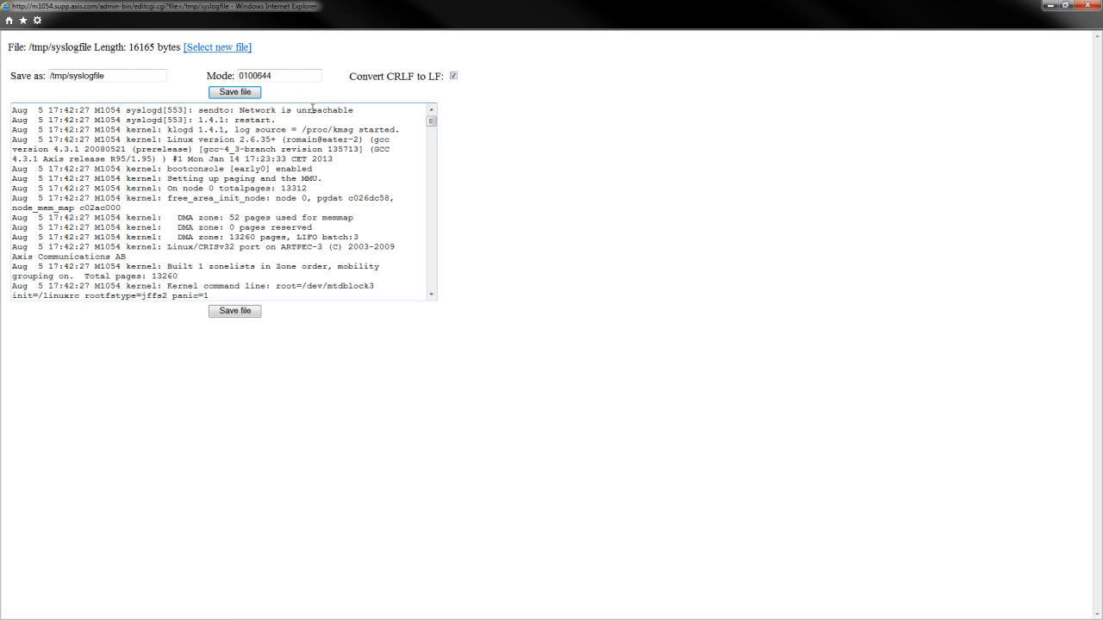
{"action": "left_click_drag", "start_coordinate": [431, 122], "coordinate": [430, 131]}
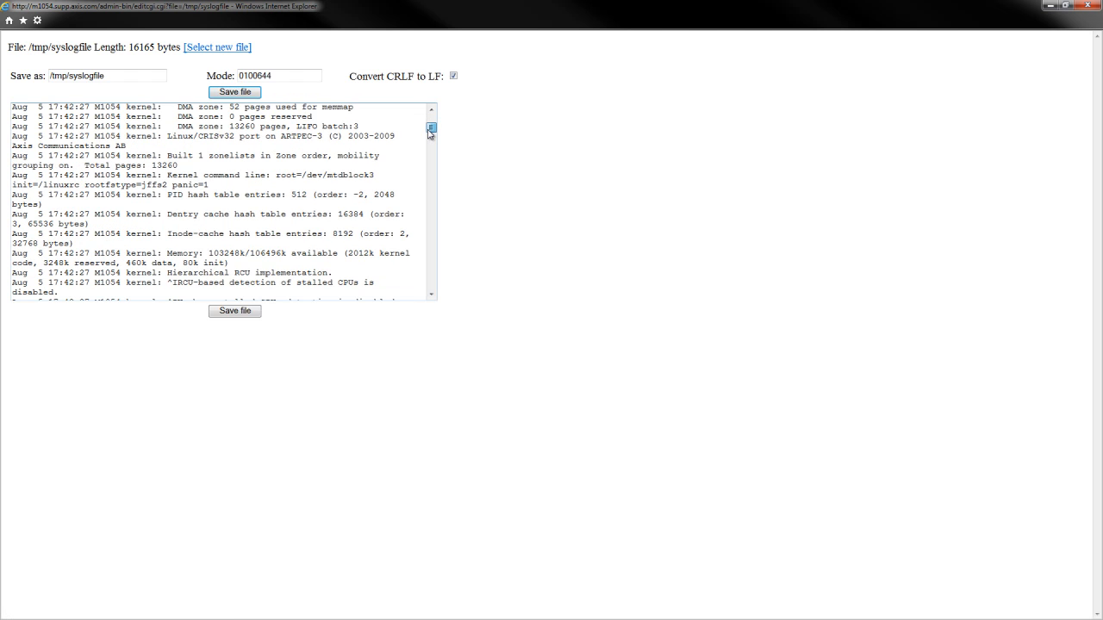
{"action": "left_click_drag", "start_coordinate": [151, 213], "coordinate": [198, 260]}
{"action": "left_click", "coordinate": [201, 203]}
{"action": "scroll", "coordinate": [201, 203], "scroll_direction": "down", "scroll_amount": 2}
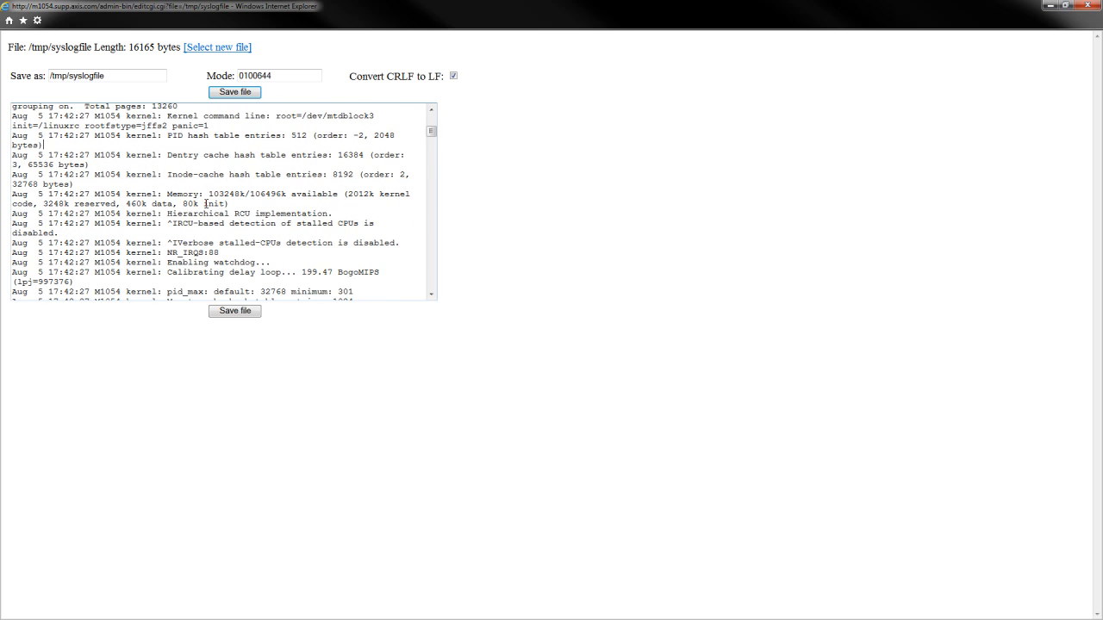
{"action": "scroll", "coordinate": [205, 203], "scroll_direction": "down", "scroll_amount": 10}
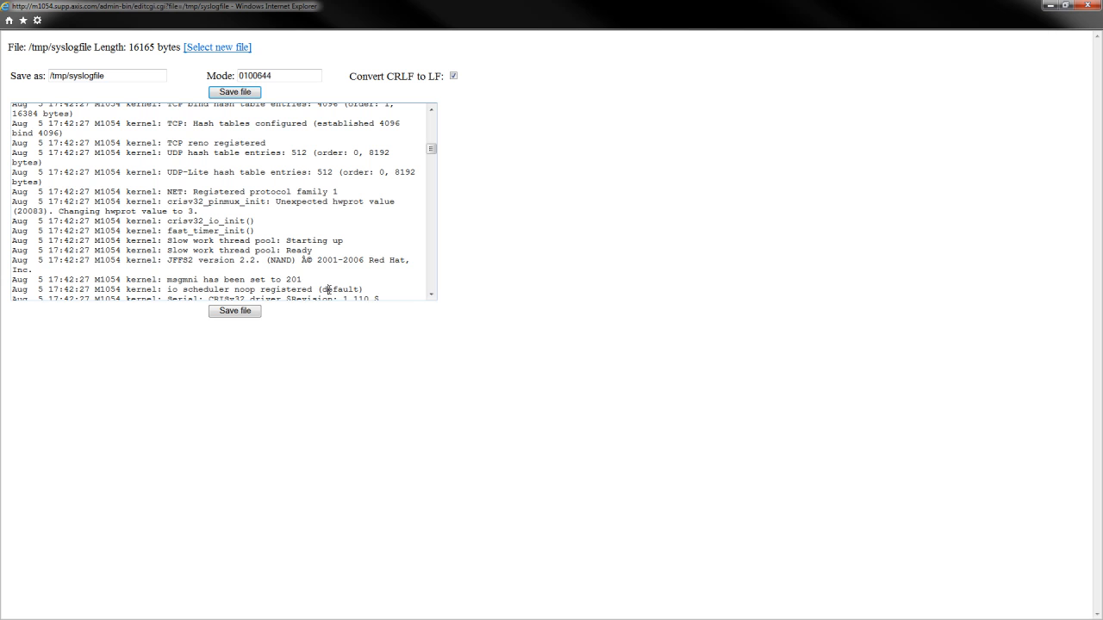
- Close the script editor window and switch to Windows Explorer, showing the pub share on 192.168.64.5 maximized
{"action": "left_click", "coordinate": [329, 290]}
{"action": "left_click", "coordinate": [1089, 6]}
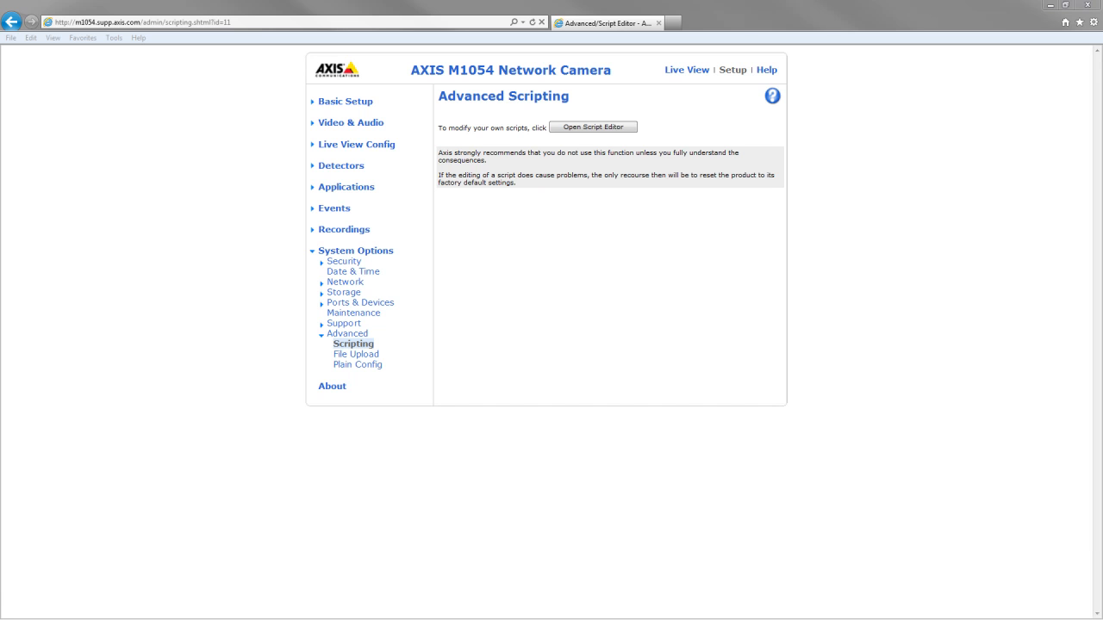
{"action": "left_click_drag", "start_coordinate": [0, 198], "coordinate": [552, 1]}
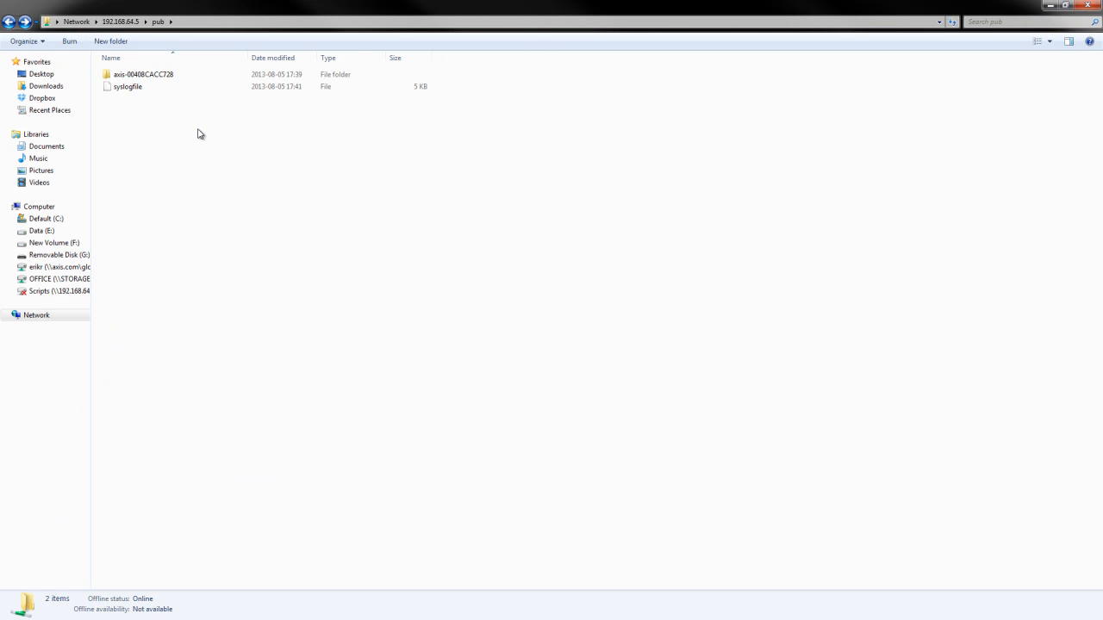
{"action": "left_click", "coordinate": [183, 22]}
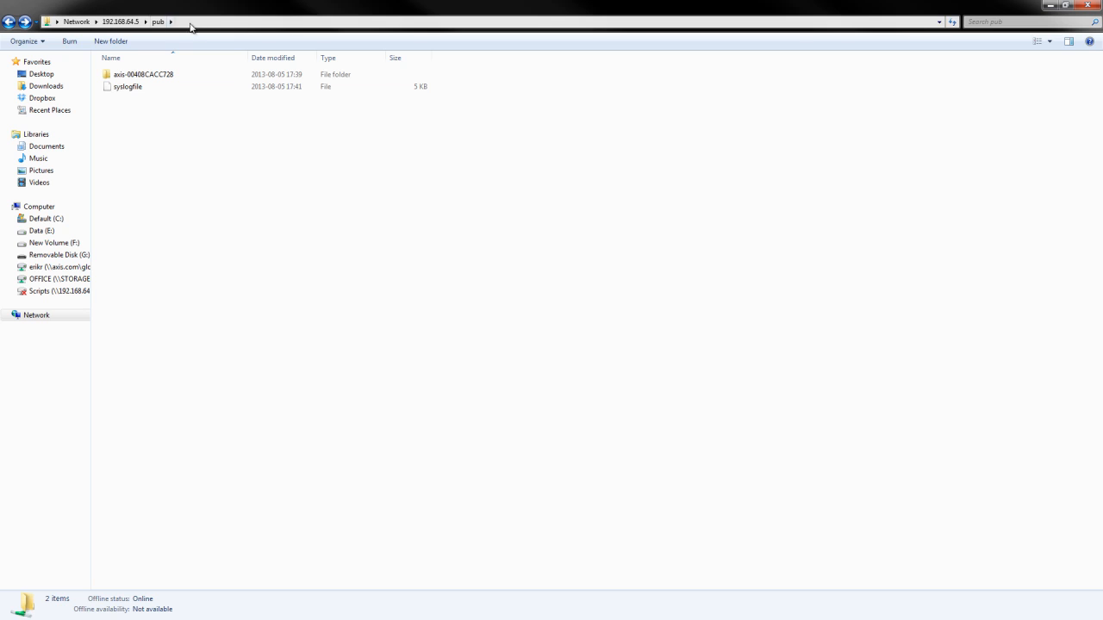
- Open syslogfile from the pub share in Notepad++ and look through its logged startup and network share mount messages
{"action": "left_click", "coordinate": [148, 88]}
{"action": "right_click", "coordinate": [144, 87]}
{"action": "left_click", "coordinate": [197, 107]}
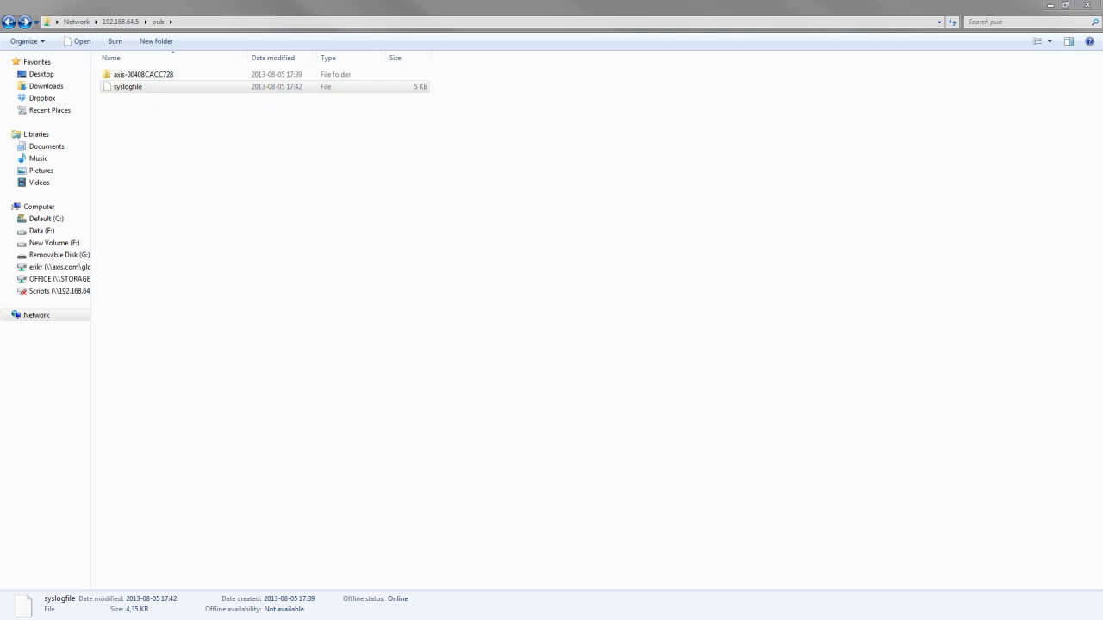
{"action": "scroll", "coordinate": [473, 397], "scroll_direction": "down", "scroll_amount": 1}
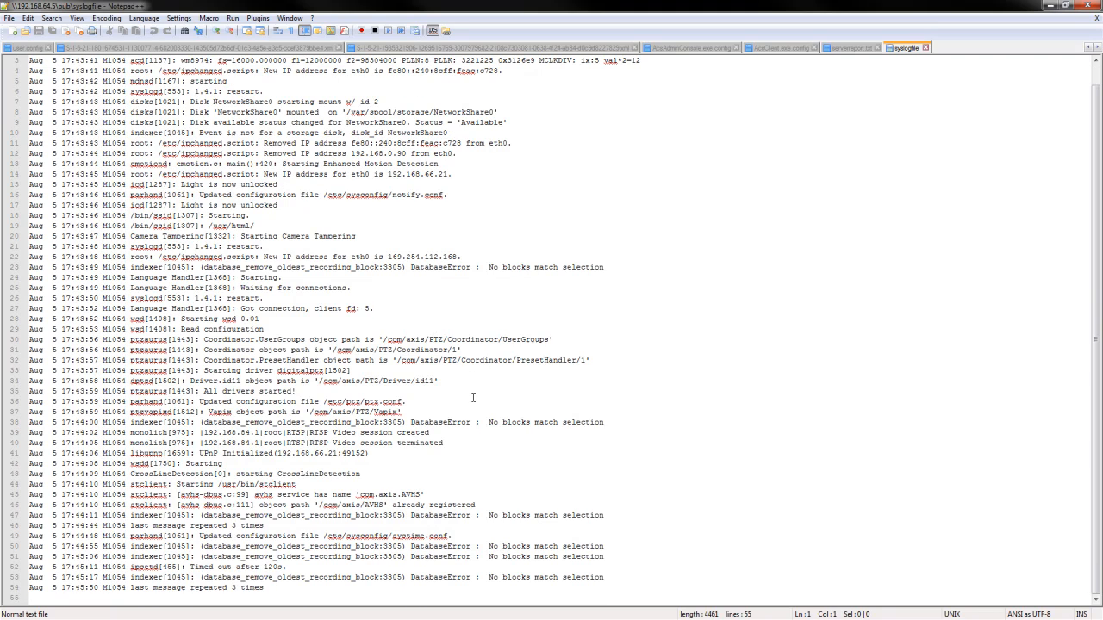
{"action": "left_click", "coordinate": [473, 397]}
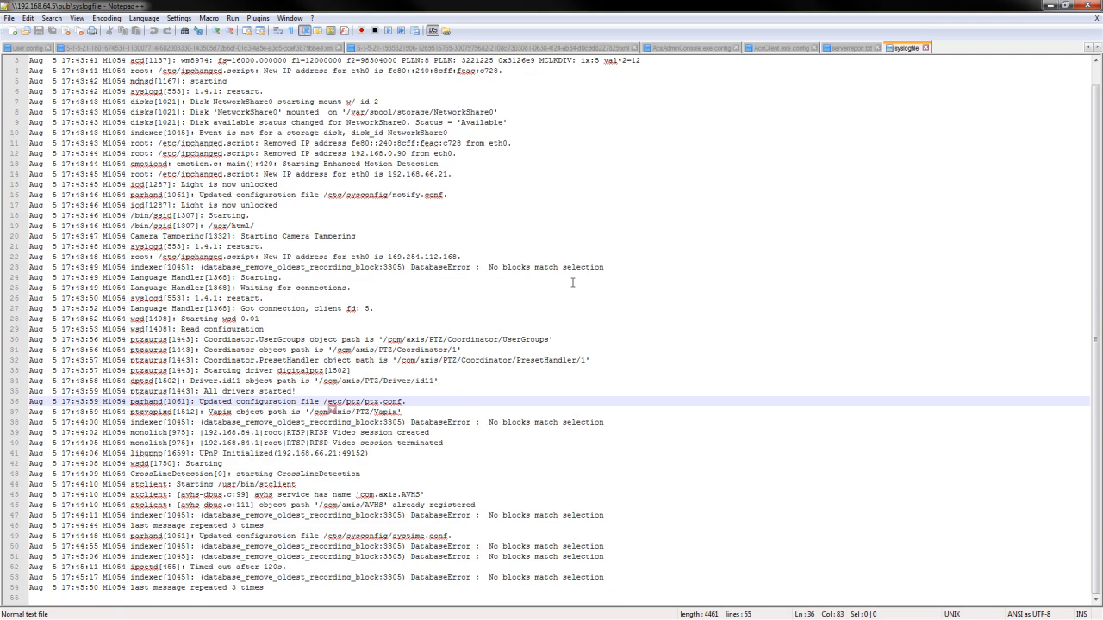
{"action": "scroll", "coordinate": [544, 399], "scroll_direction": "up", "scroll_amount": 1}
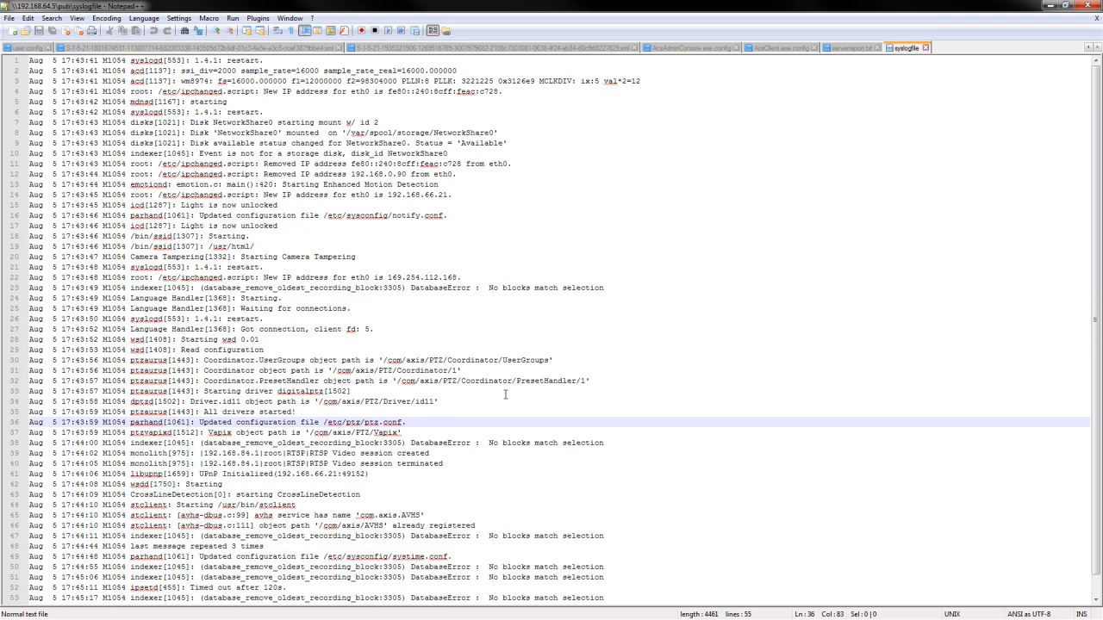